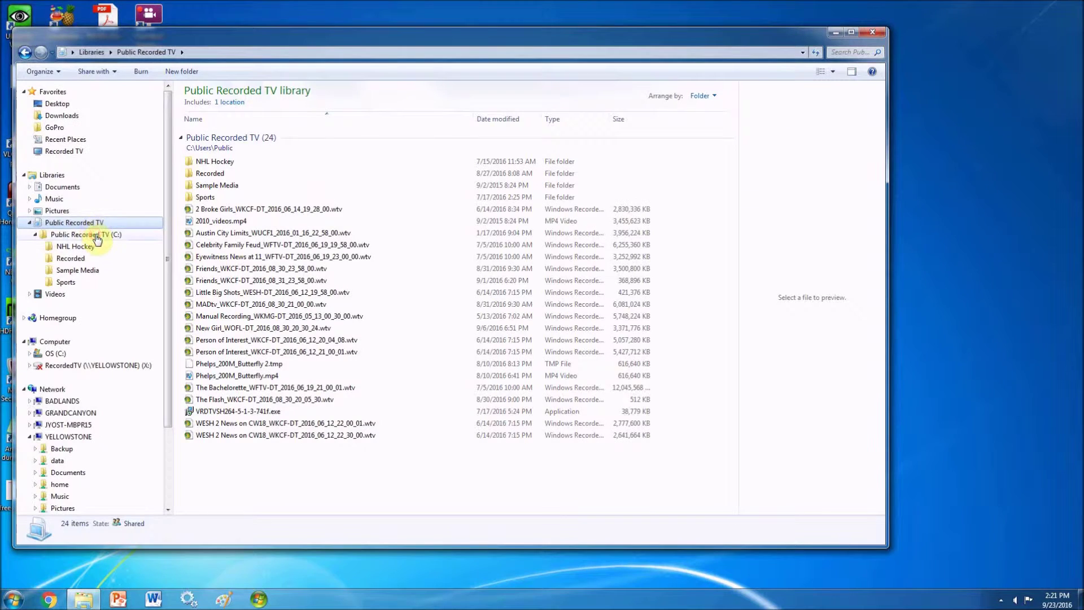
Show the .wtv recordings in the Public Recorded TV (C:) library
click(90, 235)
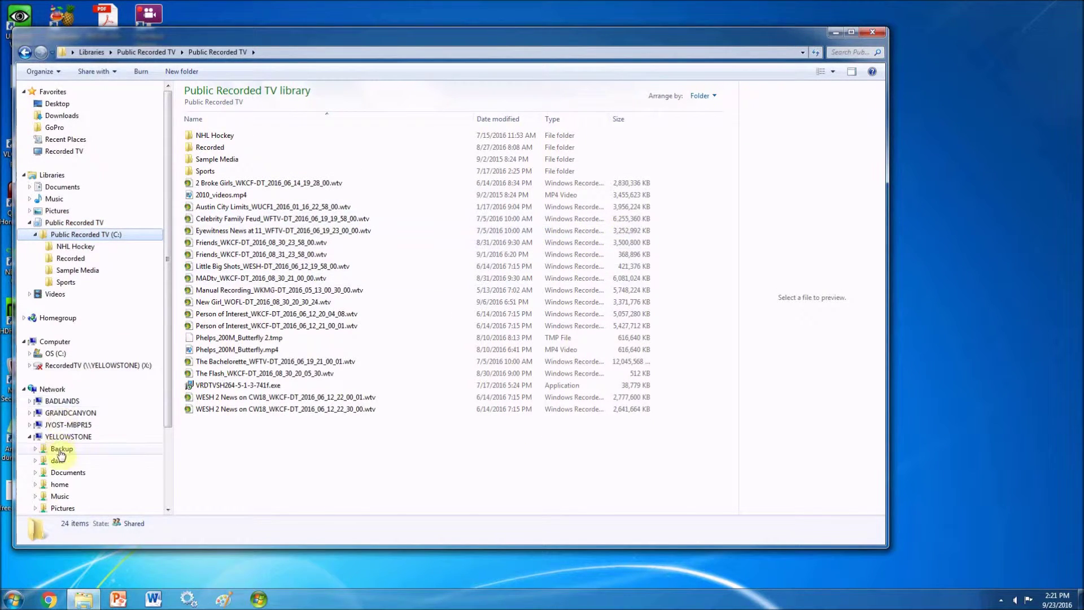
Browse the network RecordedTV TV Shows and Movies folders with a widened Name column, then close Explorer
scroll(62, 455, down, 2)
click(73, 467)
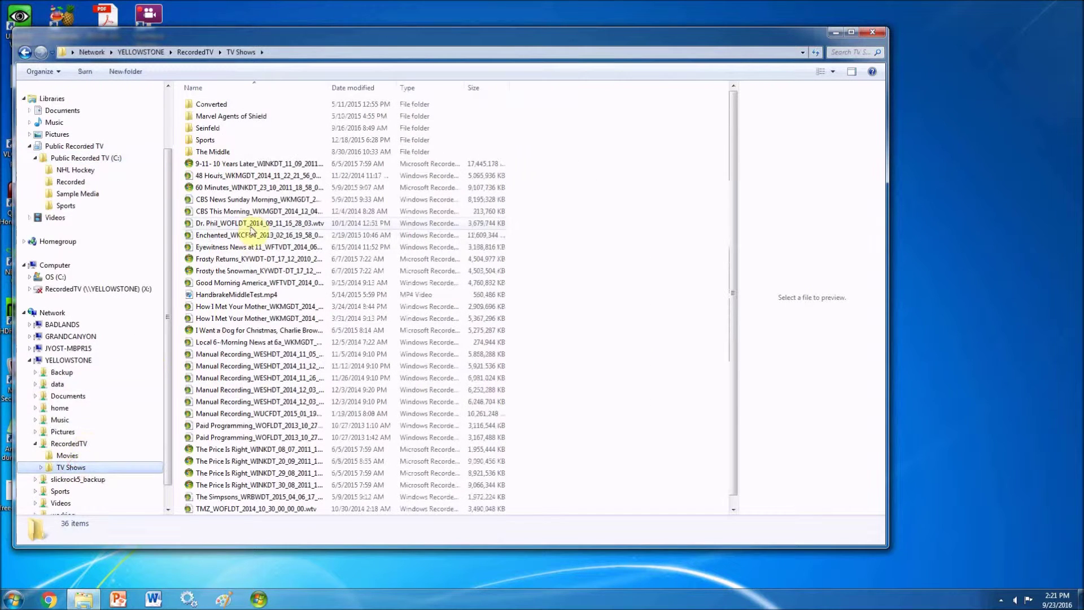
click(326, 89)
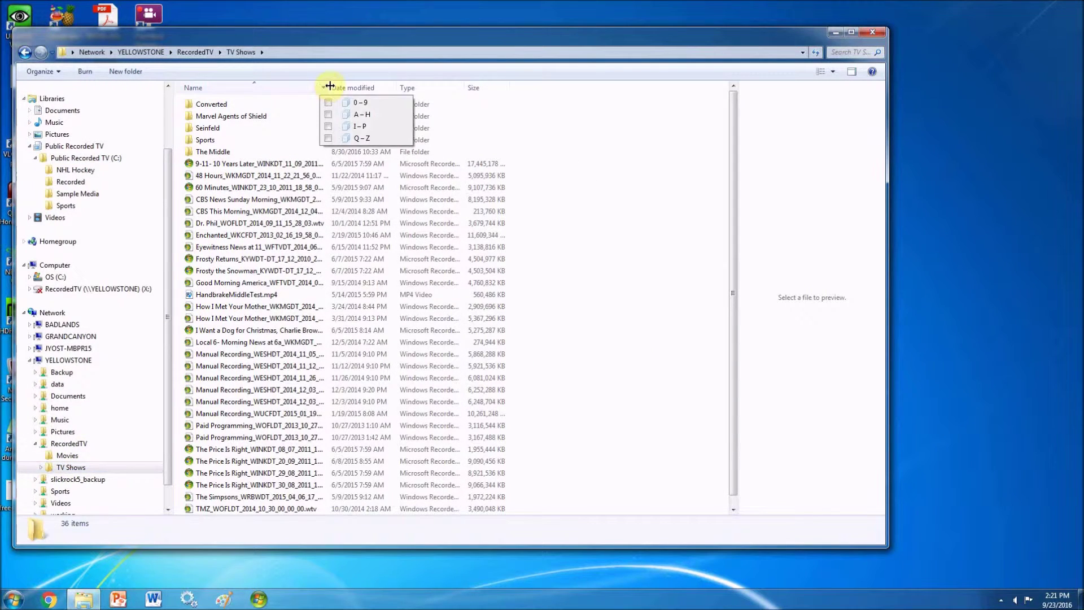
drag(327, 90, 425, 95)
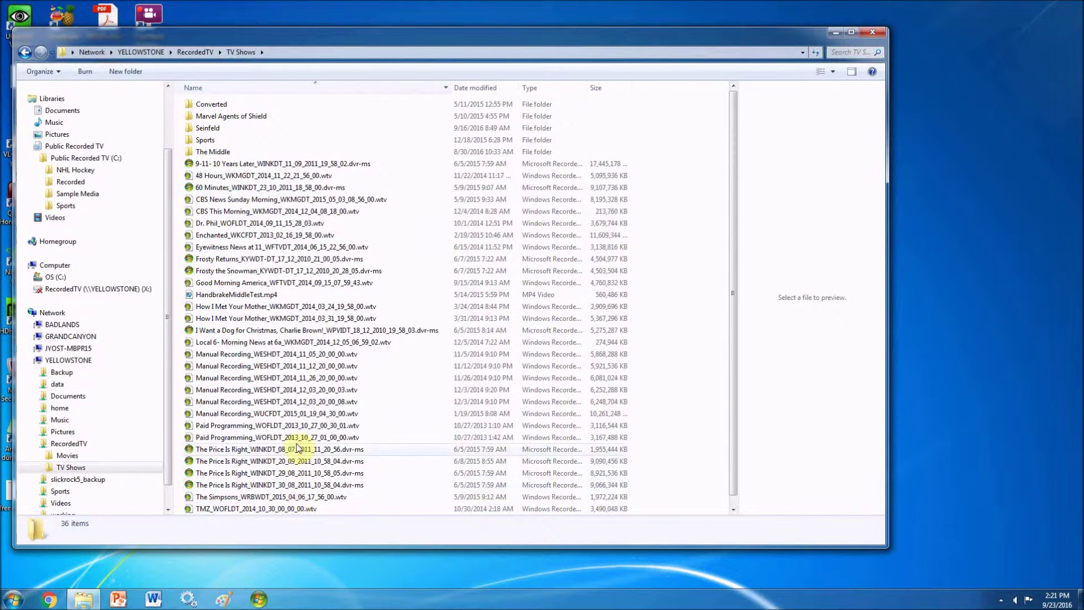
click(78, 456)
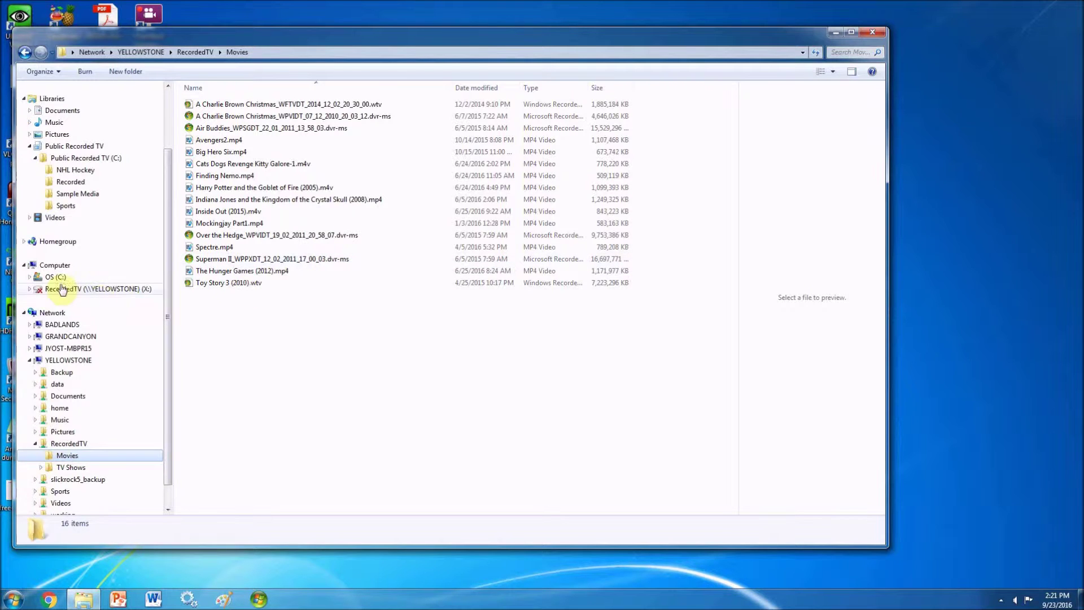
click(870, 32)
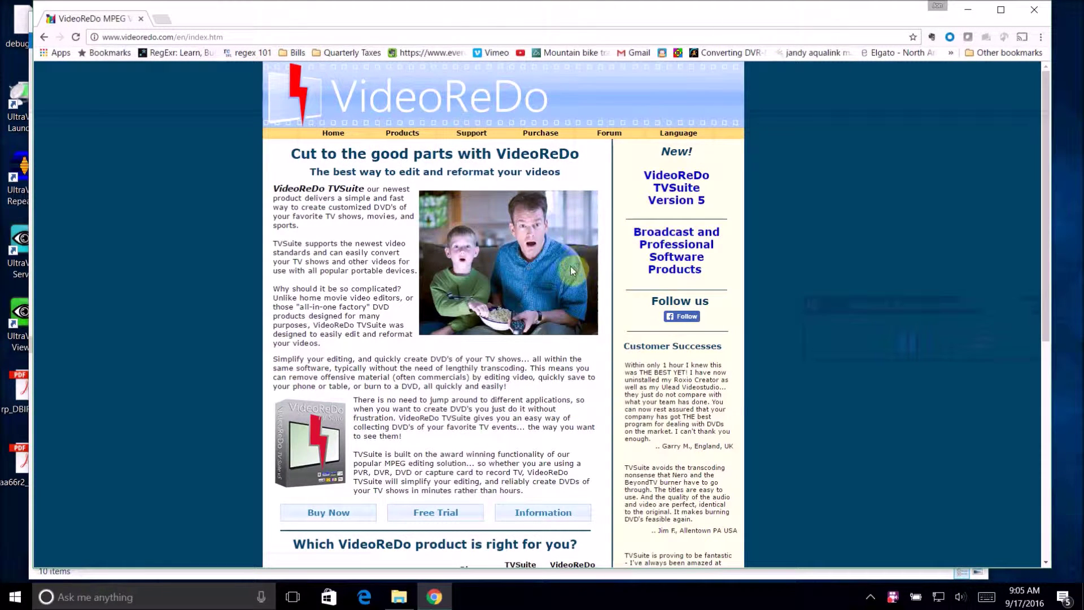
Scroll to the product comparison table and highlight the TVSuite Version 5 column heading
scroll(577, 281, down, 1)
scroll(579, 287, down, 1)
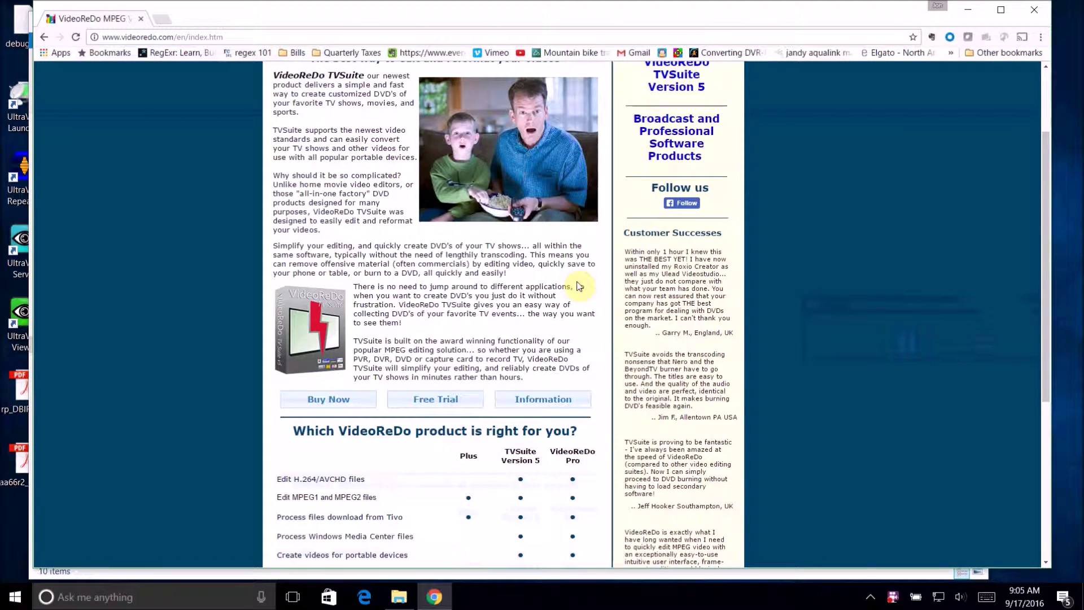
scroll(579, 287, down, 1)
scroll(579, 286, down, 4)
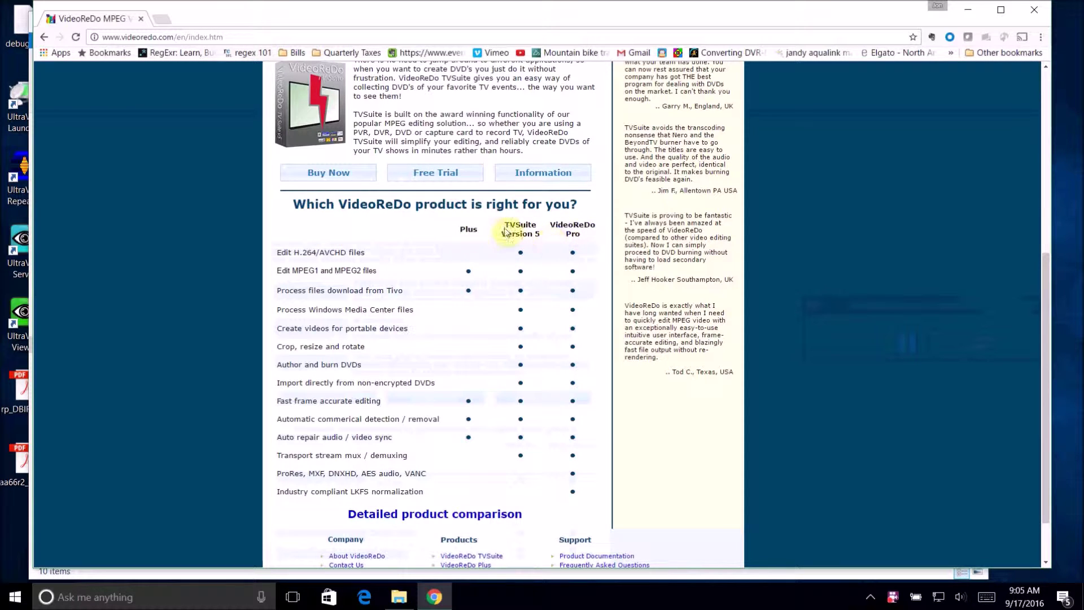
drag(502, 224, 542, 235)
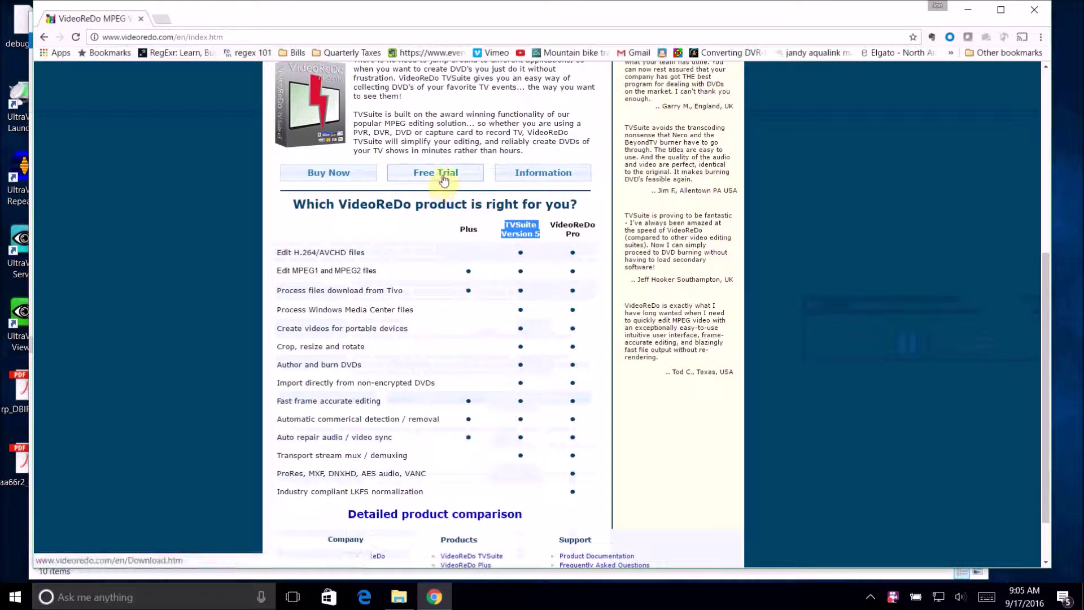
scroll(446, 229, up, 1)
scroll(447, 232, up, 3)
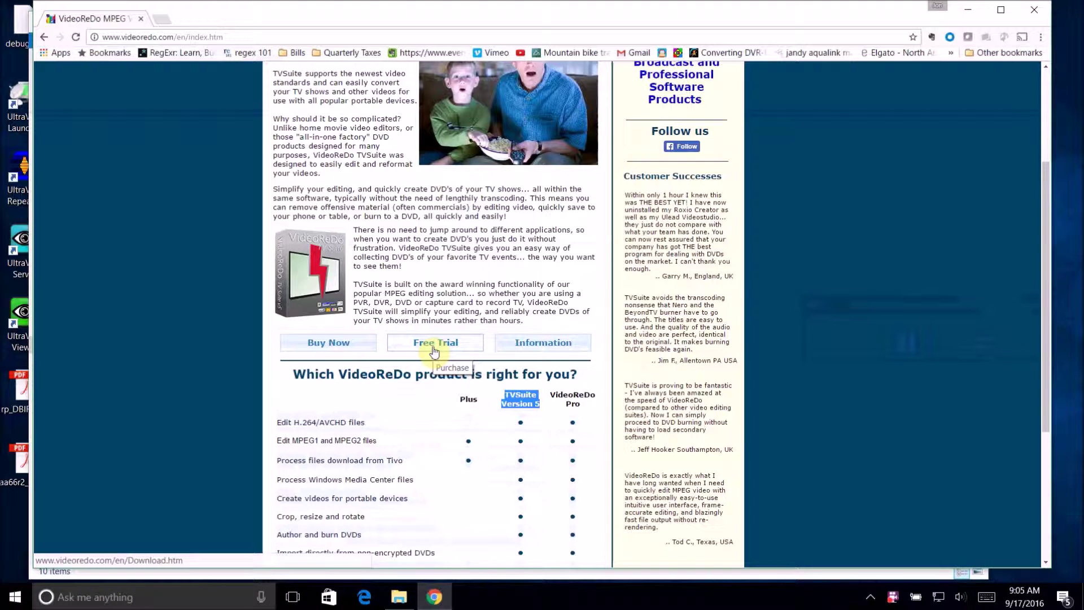
Launch VideoReDo TVSuite V5 from the VideoReDo group in the Start menu's app list
click(16, 597)
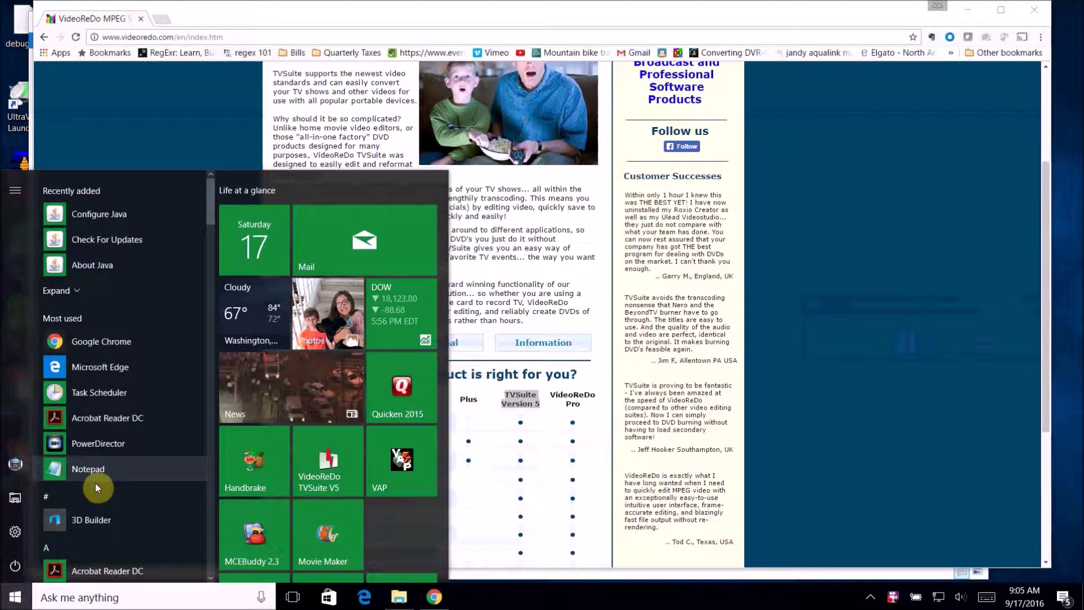
text(v)
click(10, 589)
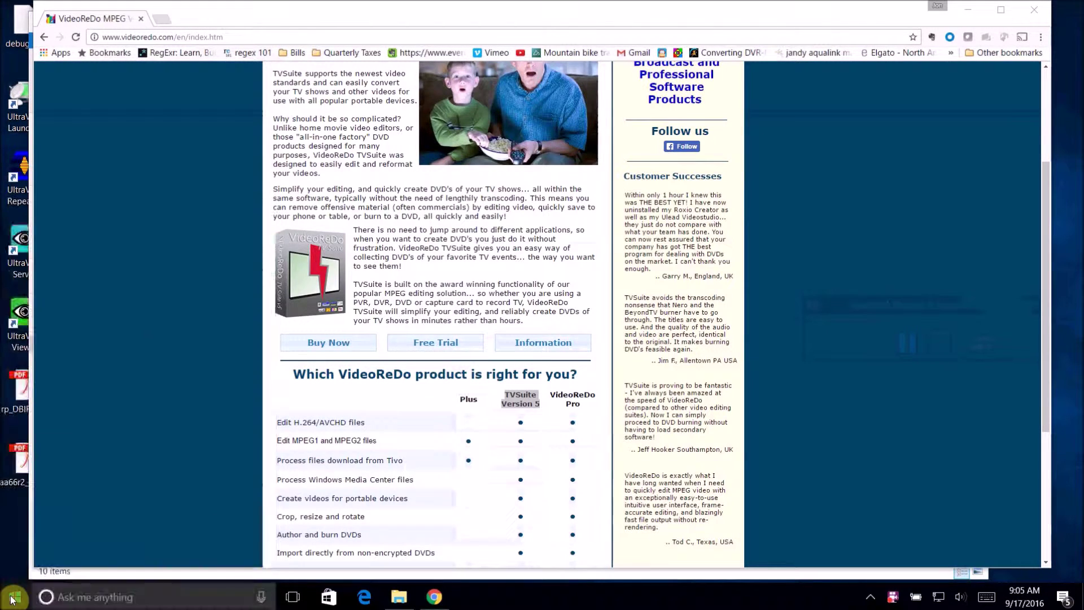
click(10, 589)
scroll(133, 469, down, 5)
scroll(134, 469, down, 15)
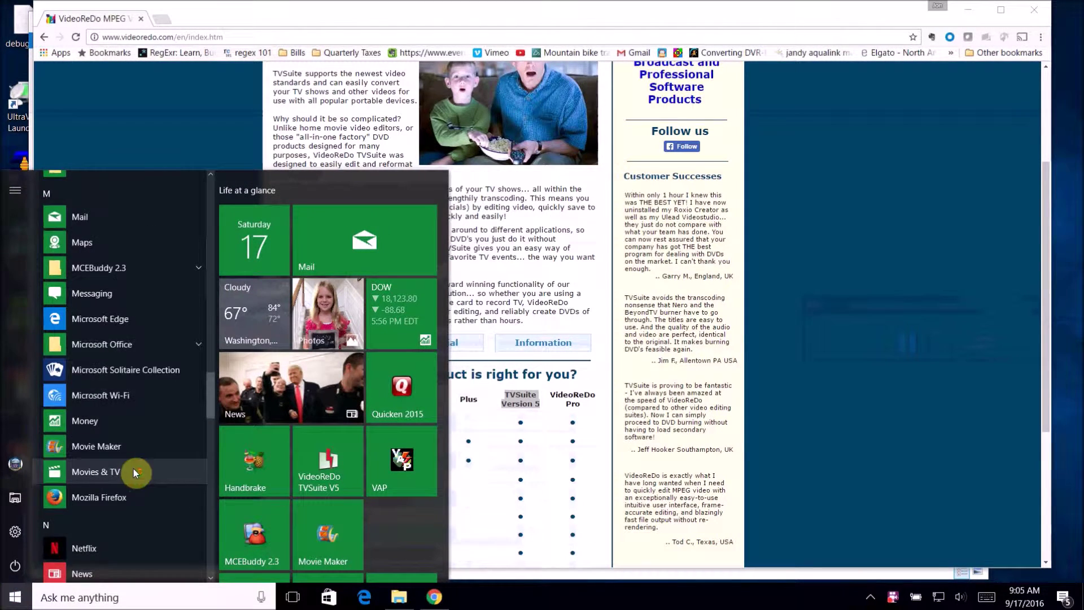
scroll(133, 469, down, 5)
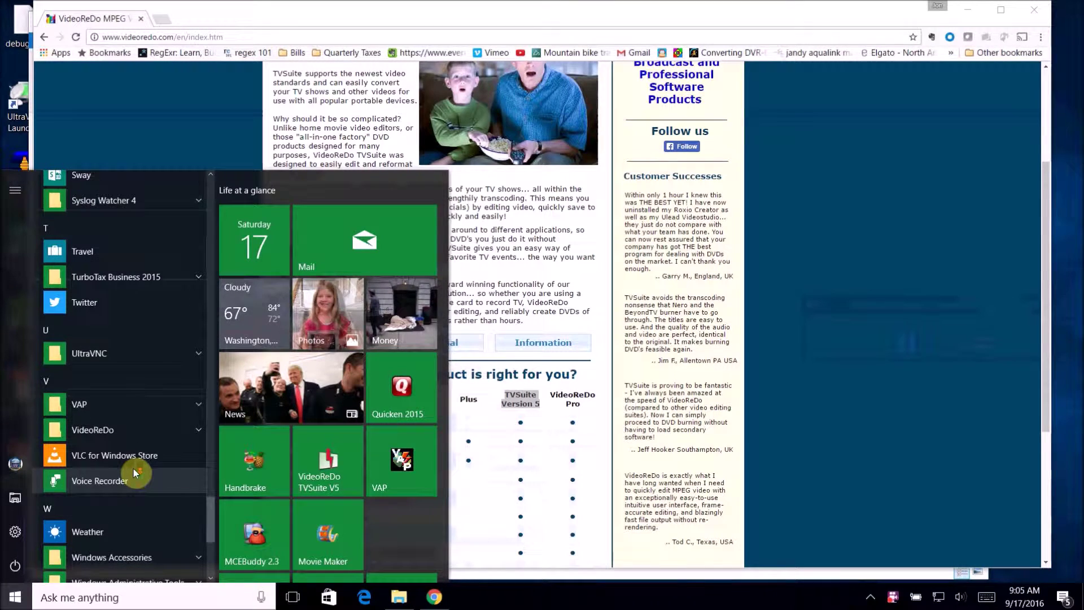
click(132, 433)
scroll(132, 433, down, 2)
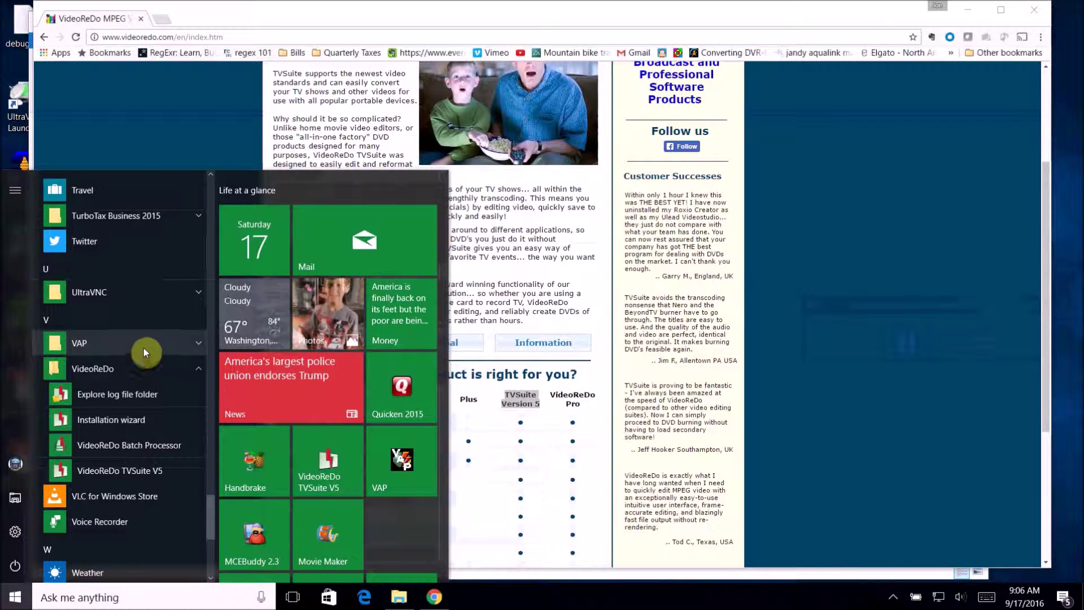
click(99, 343)
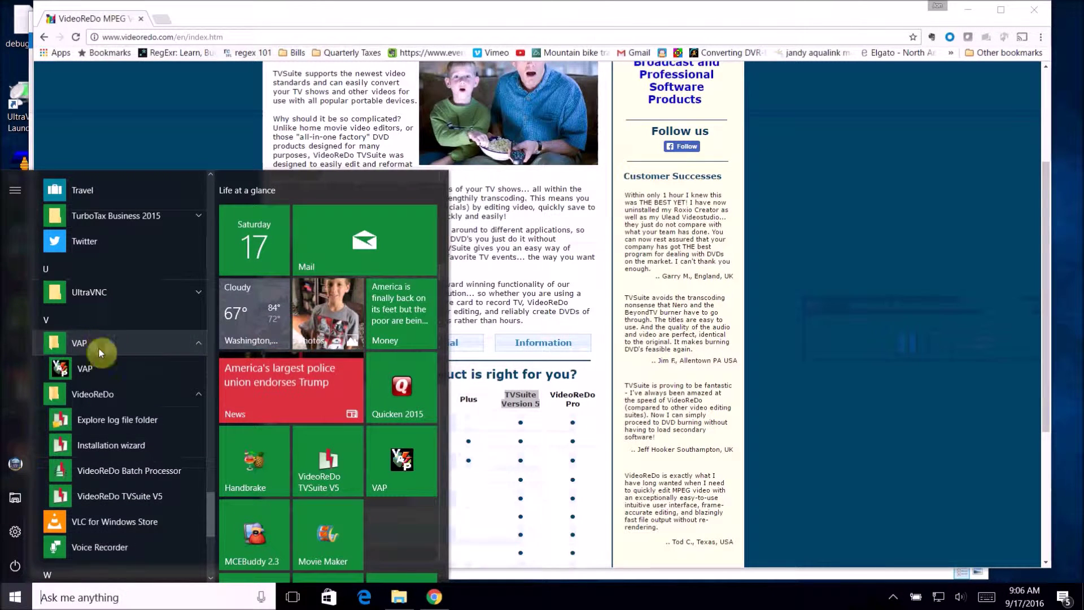
click(147, 493)
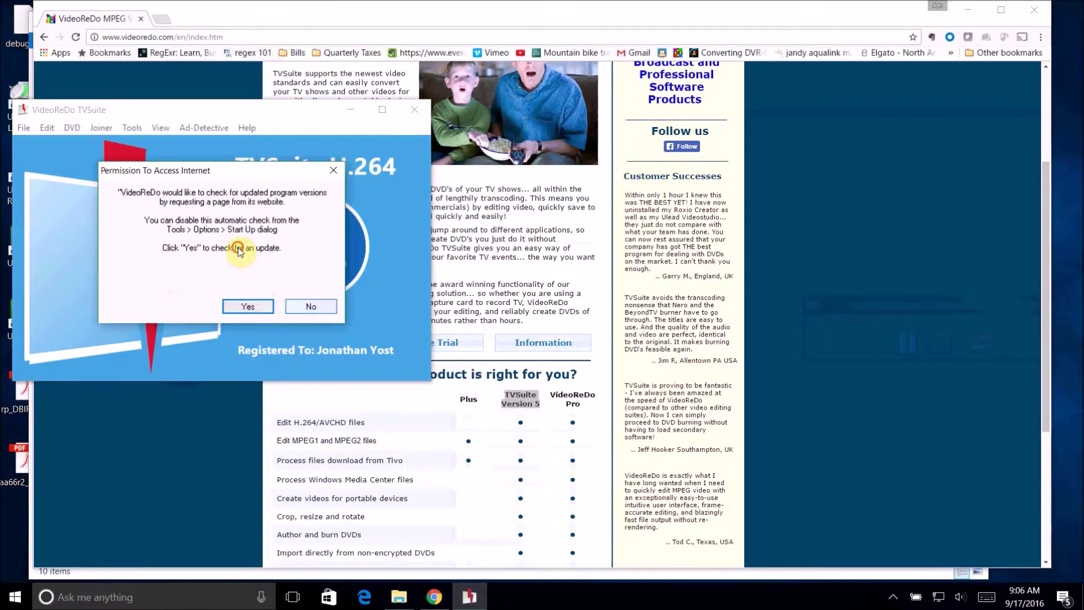
Allow the update check, skip the tip, open Seinfeld_TV27_2016_09_16_16_59_00.wtv and play from the episode start
click(245, 306)
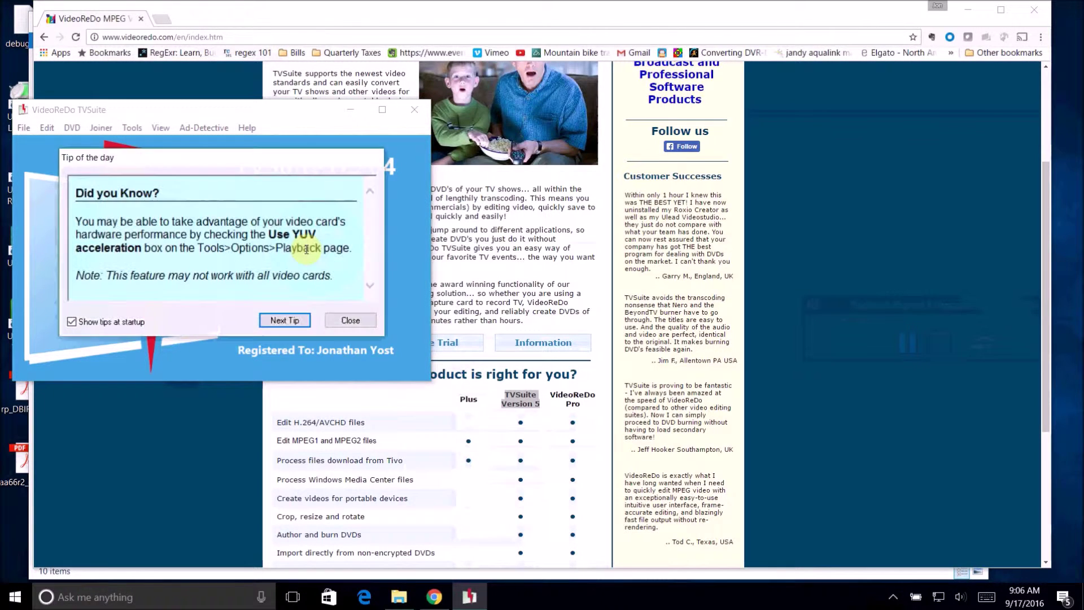
click(350, 320)
click(260, 196)
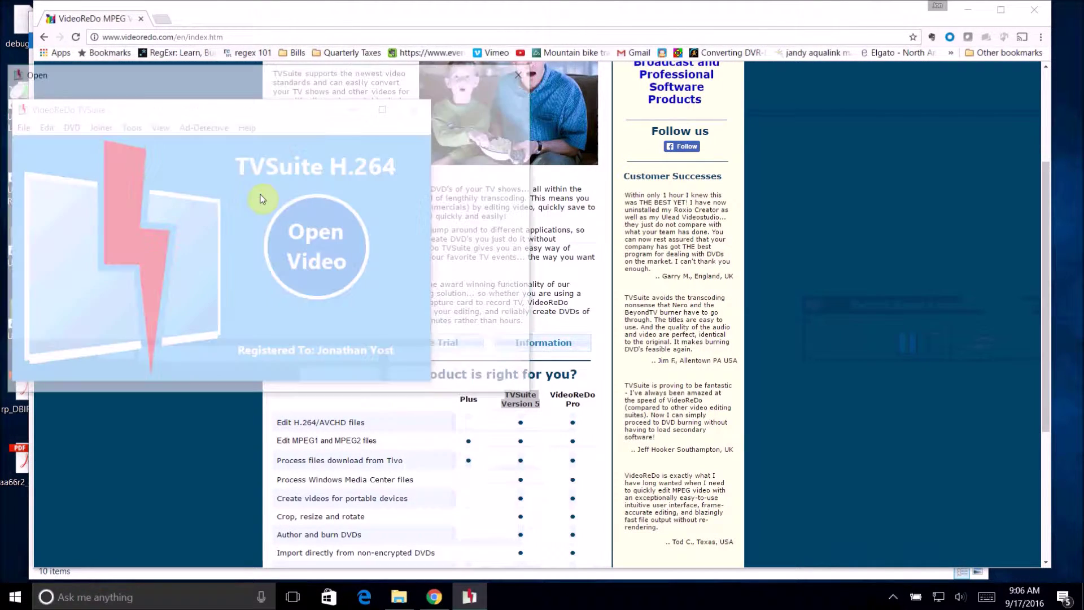
click(344, 293)
click(417, 377)
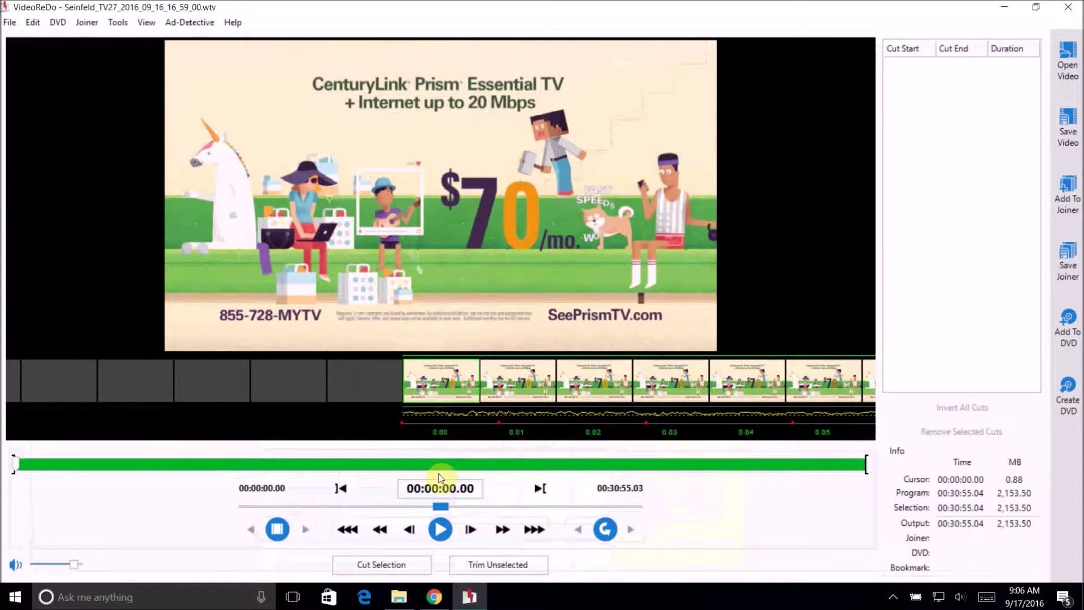
click(449, 518)
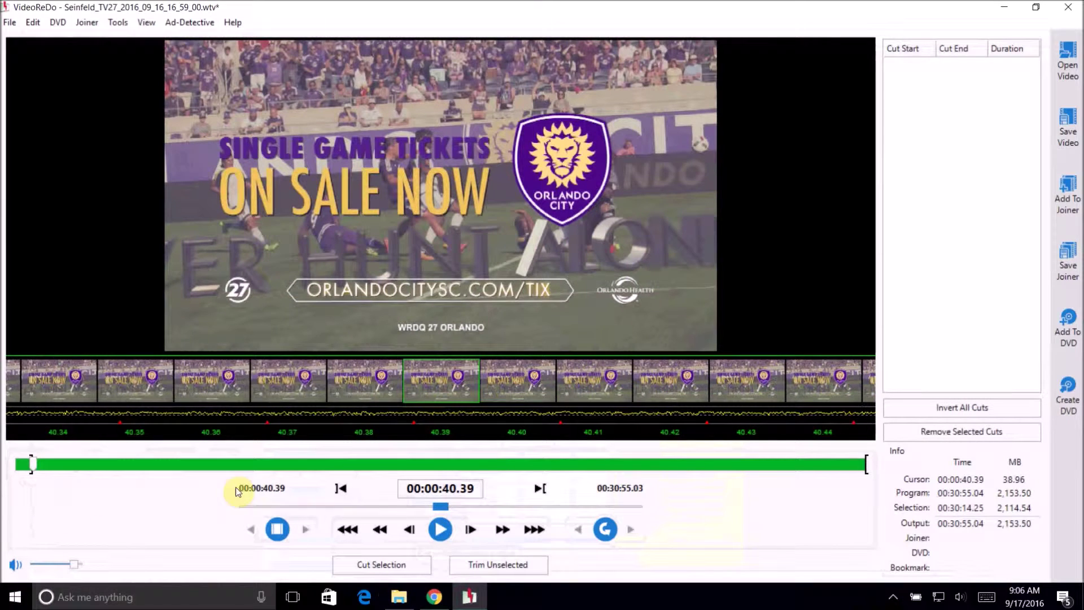
click(43, 465)
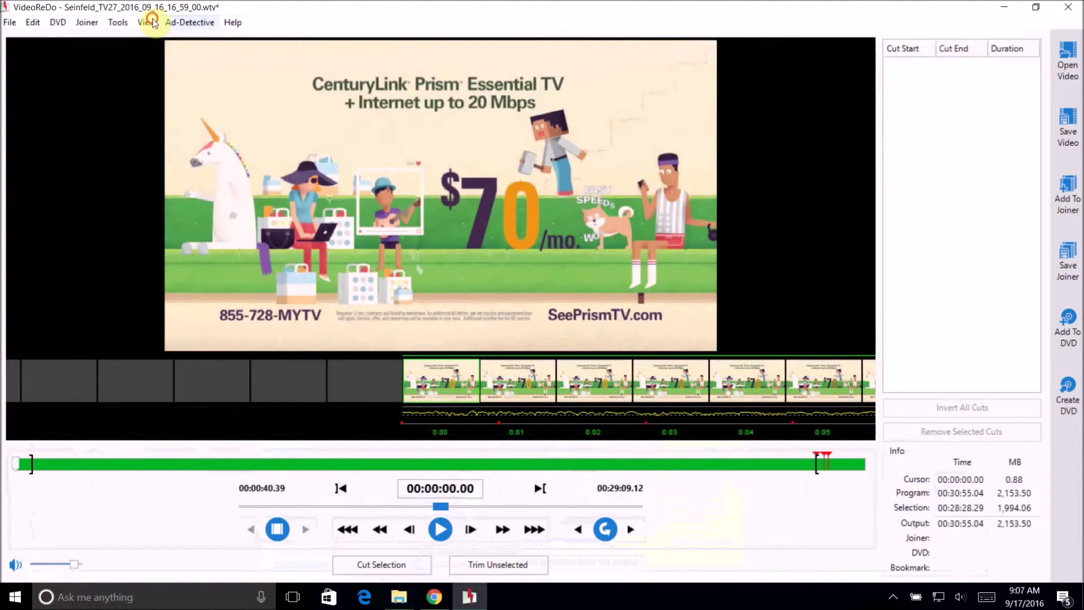
Start an Ad-Detective scan of the Seinfeld recording from the Ad-Detective menu
click(153, 21)
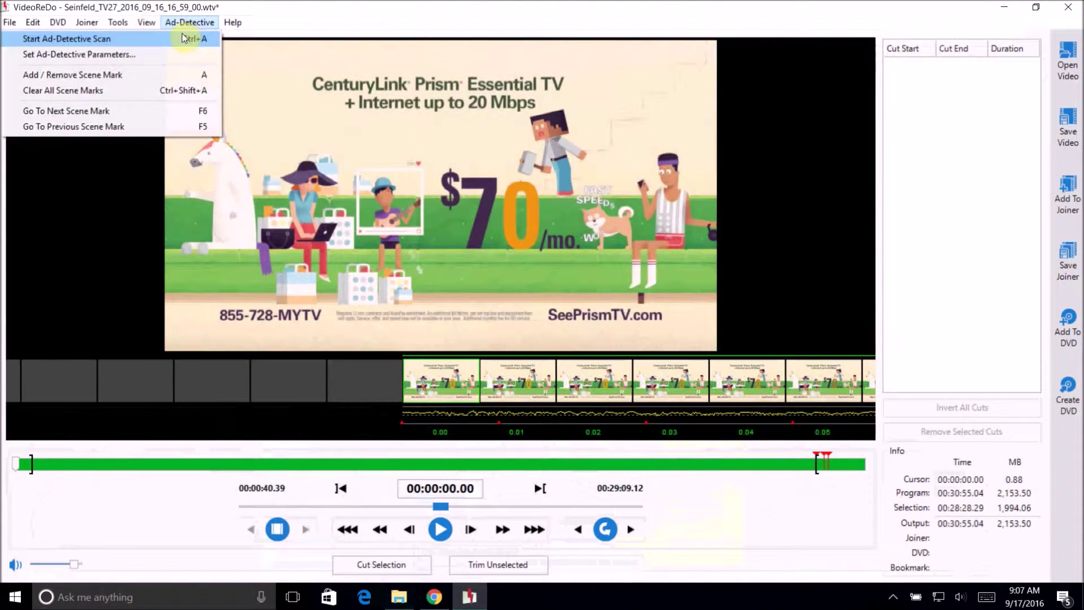
click(184, 38)
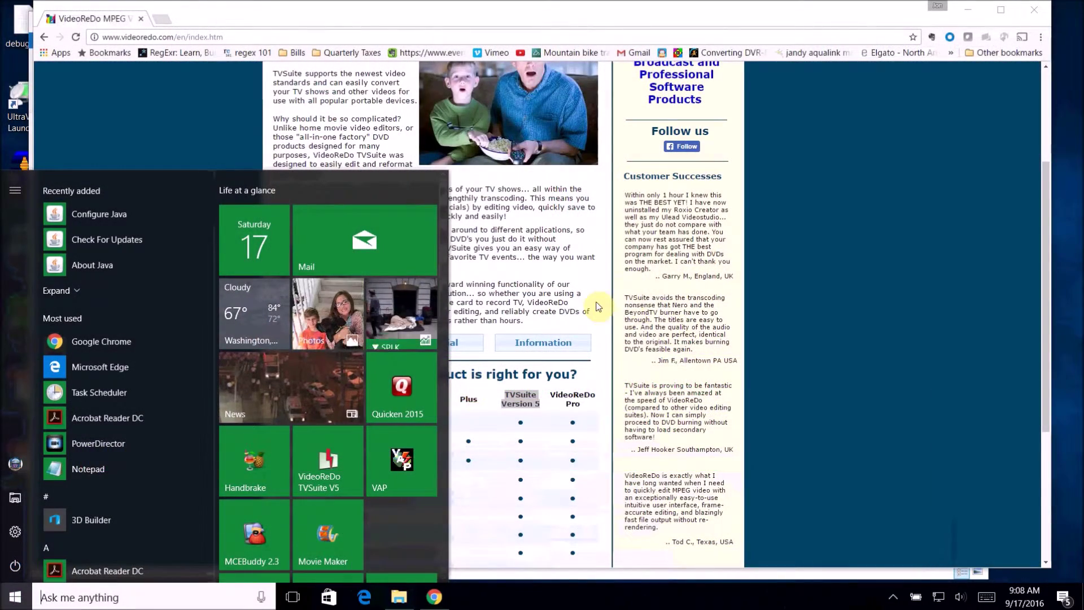
Launch VideoReDo AutoProcessor from the Start menu's VAP folder and show its window from the tray
scroll(137, 444, down, 10)
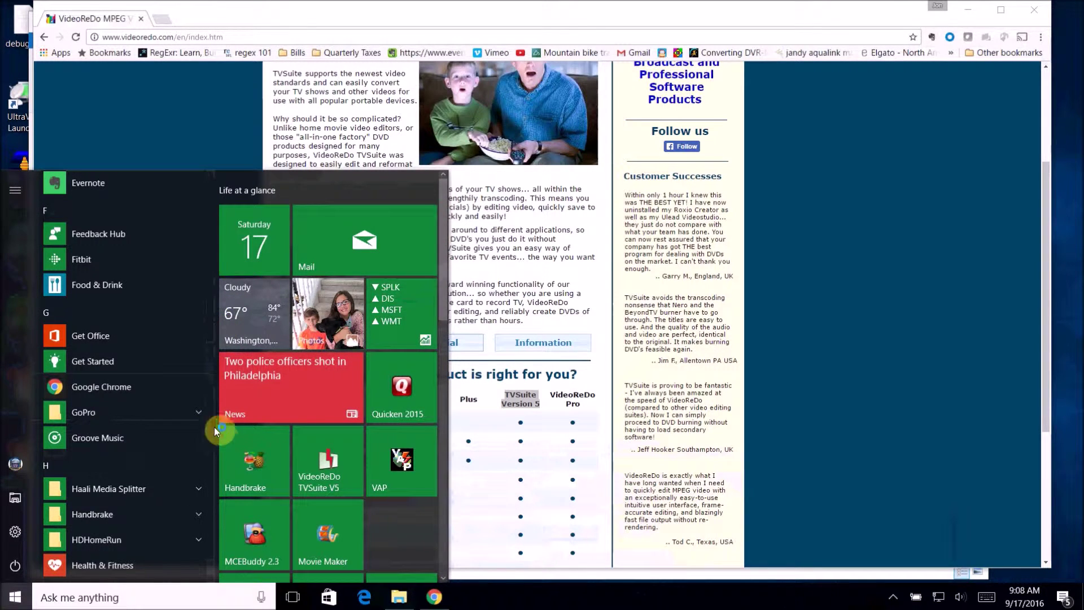
scroll(215, 427, down, 5)
drag(208, 358, 215, 510)
scroll(136, 403, down, 2)
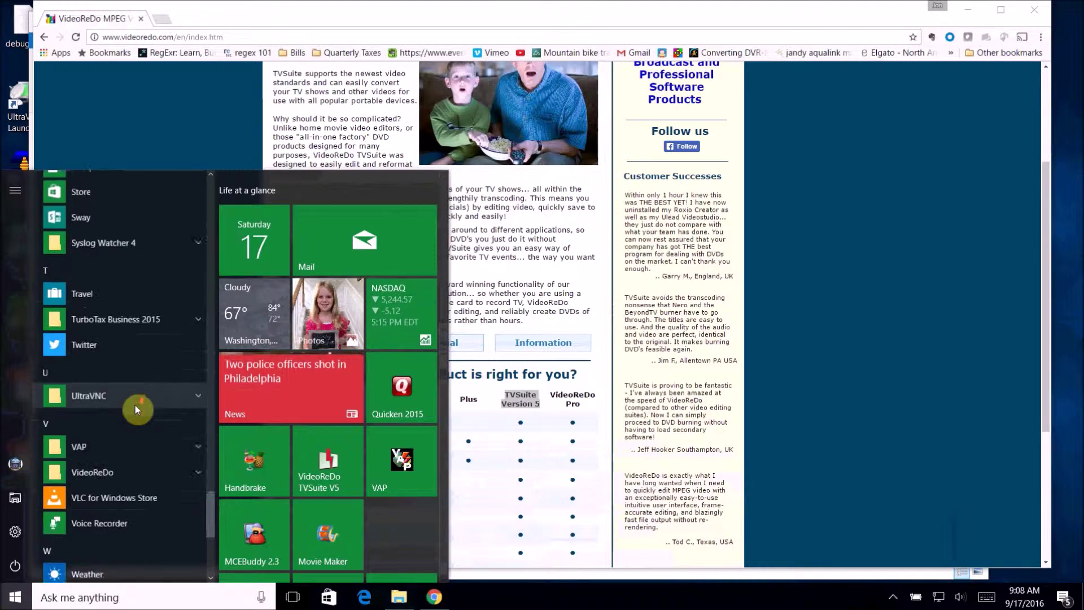
click(138, 433)
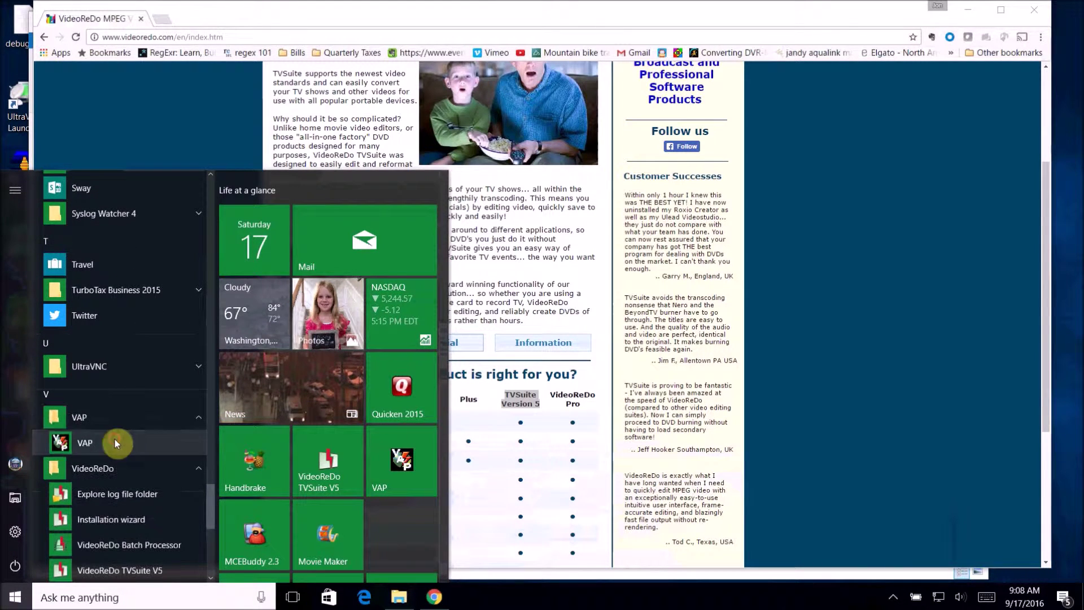
click(115, 438)
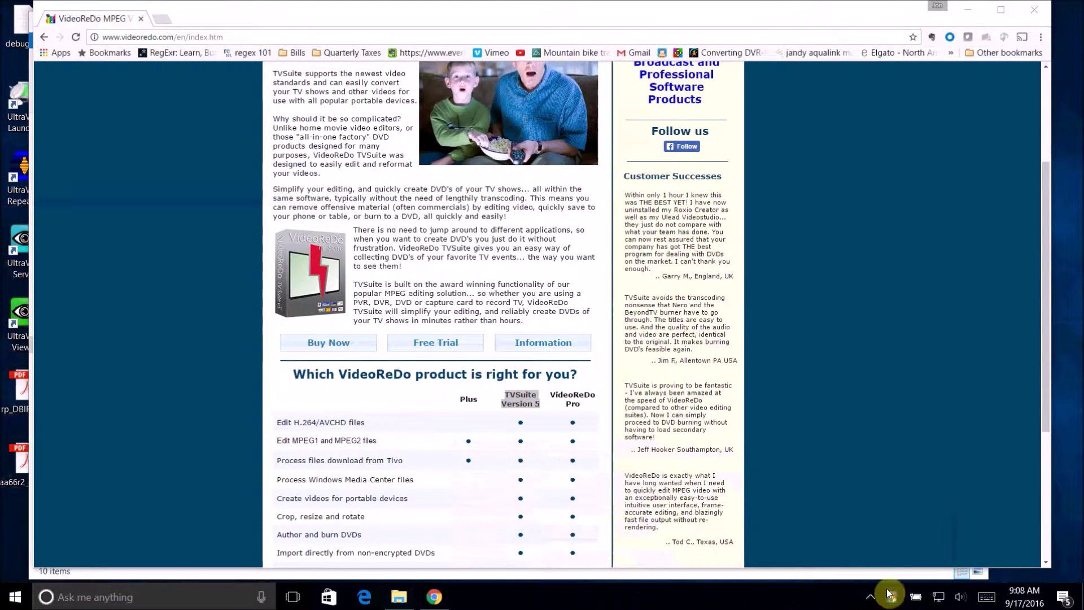
click(891, 594)
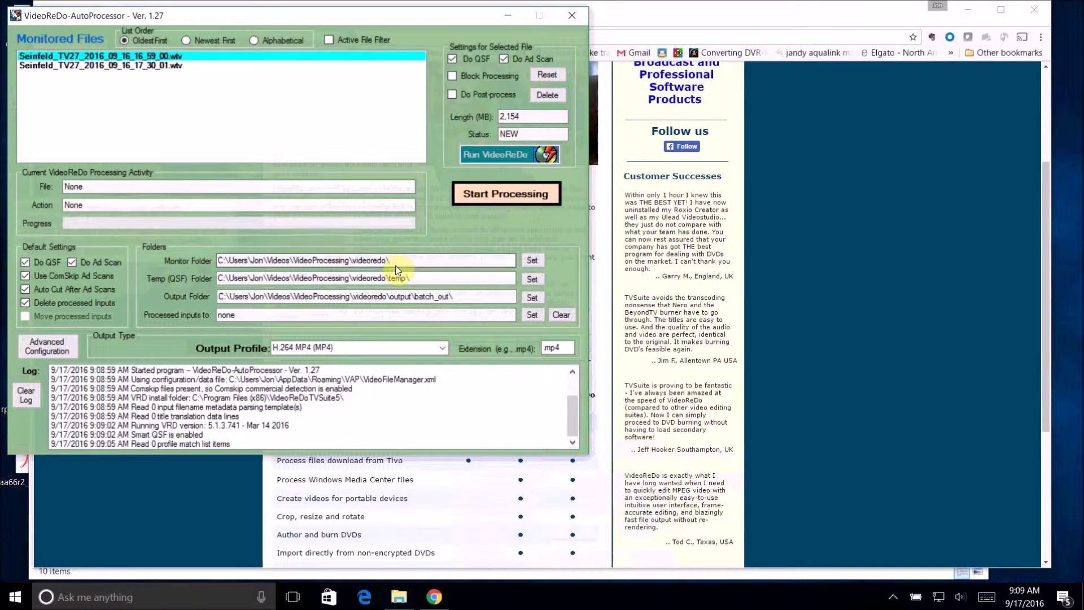
Keep the batch_out output folder, choose the H.264 MP4 (MP4) output profile, and open Advanced Configuration
double_click(418, 299)
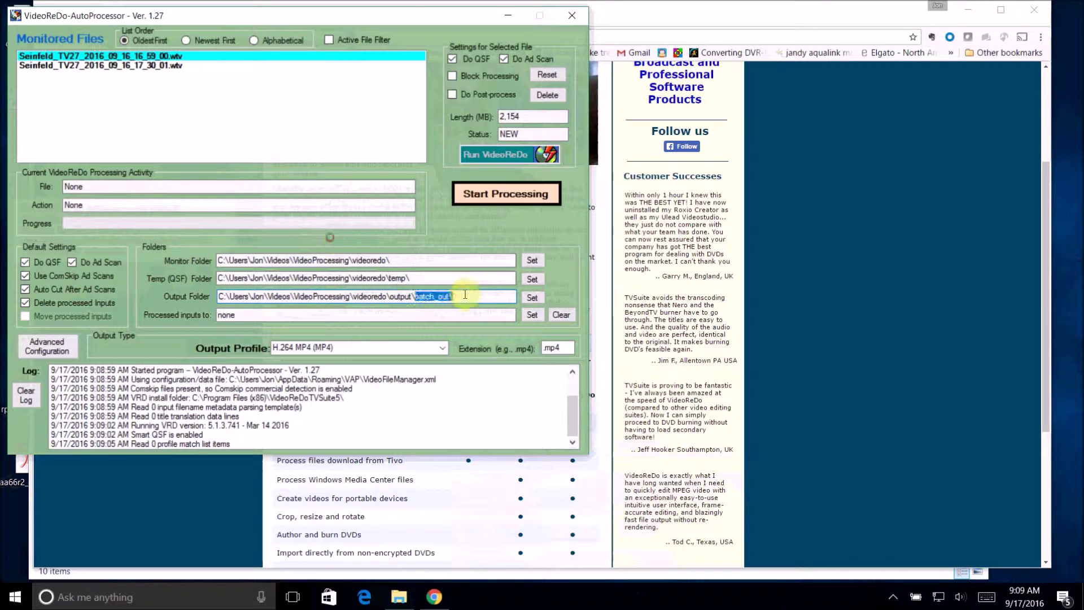
click(462, 296)
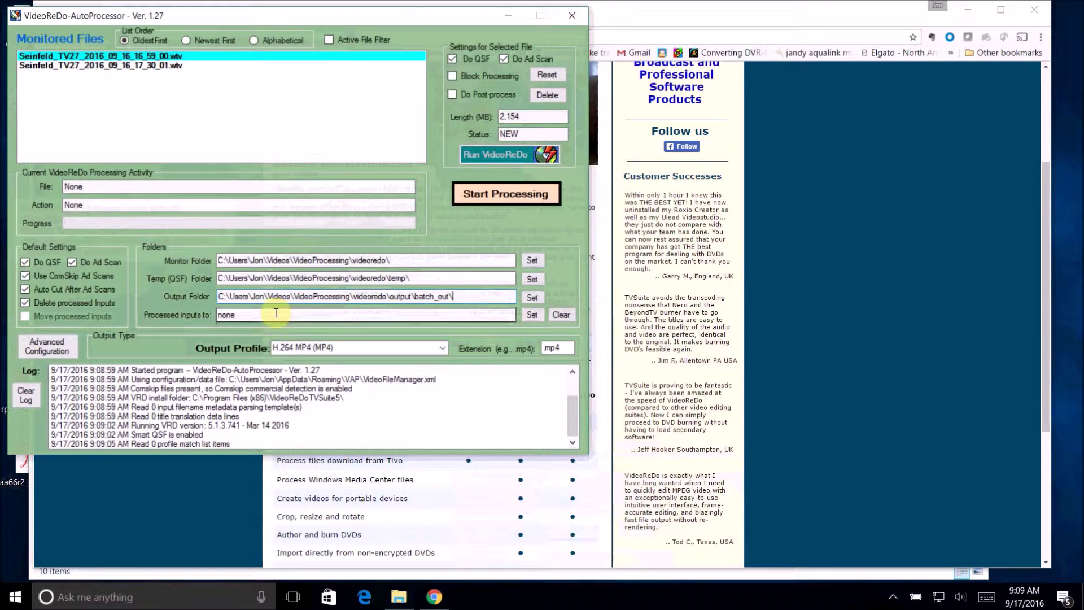
click(444, 348)
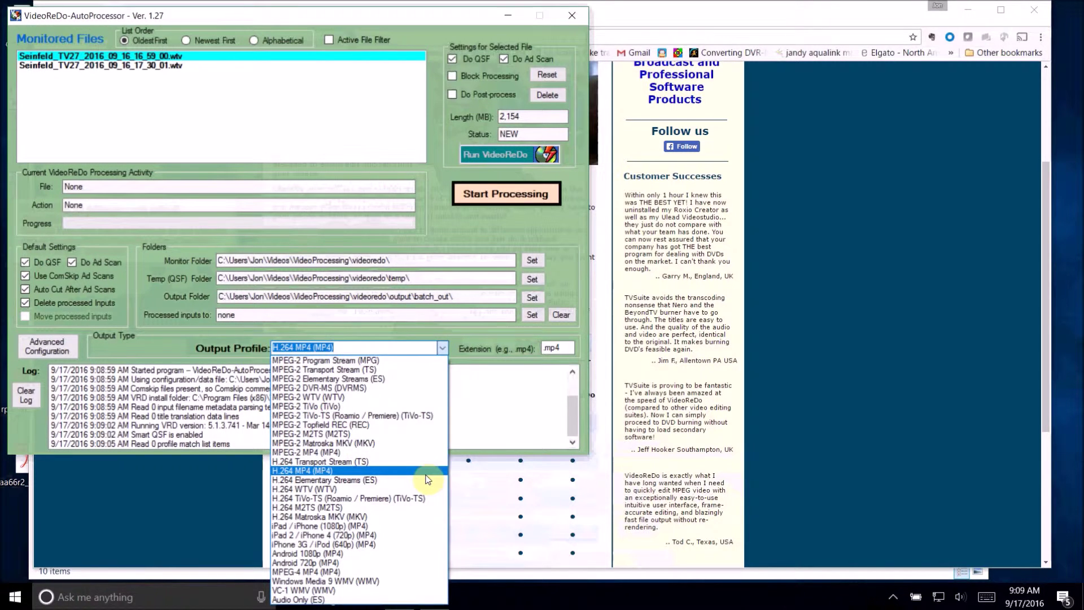
click(426, 479)
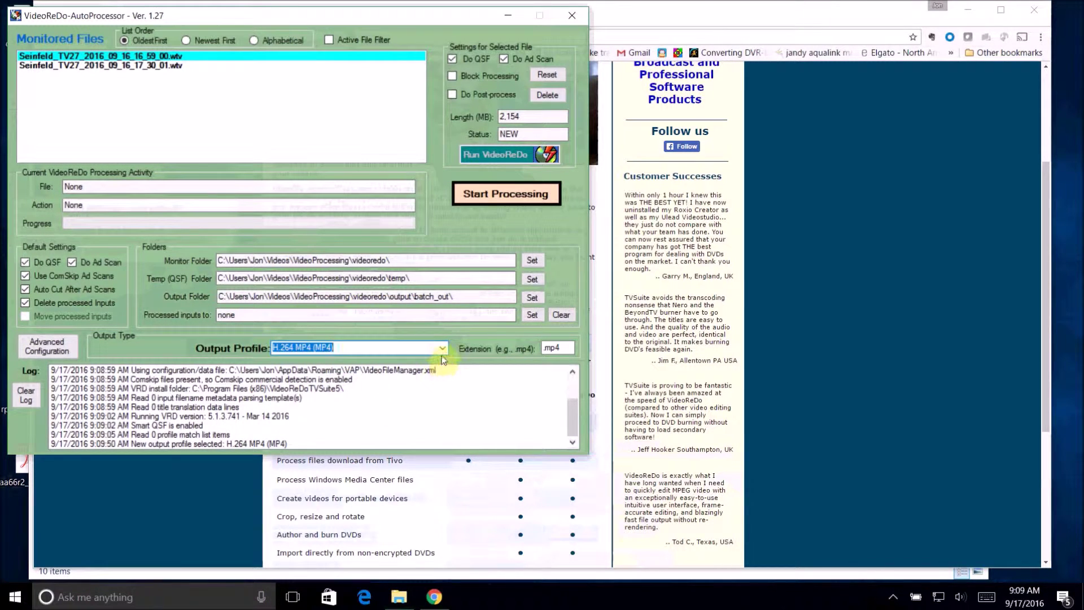
click(24, 278)
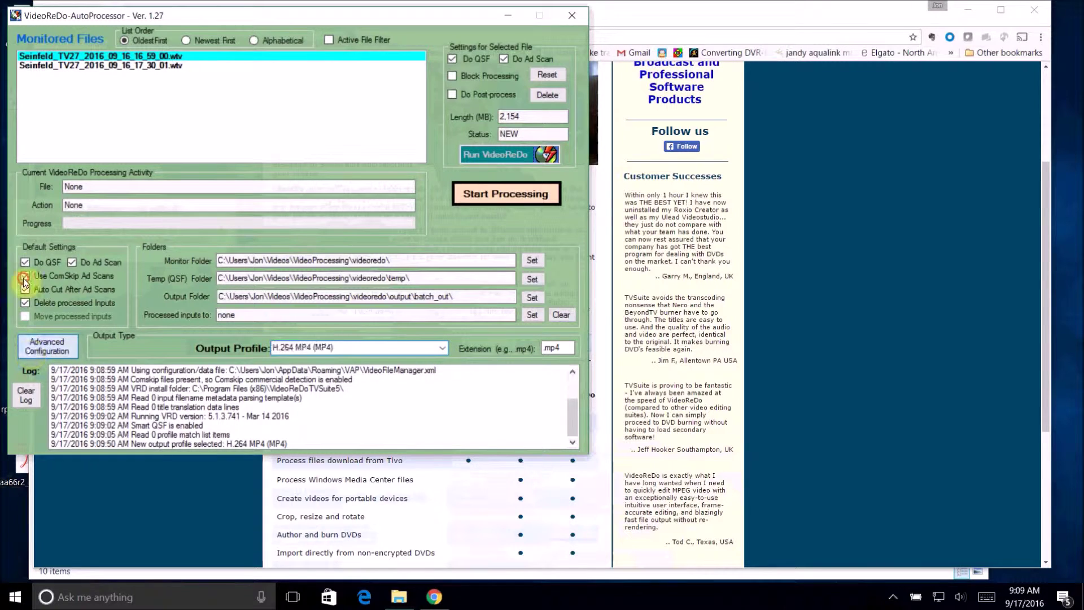
click(47, 346)
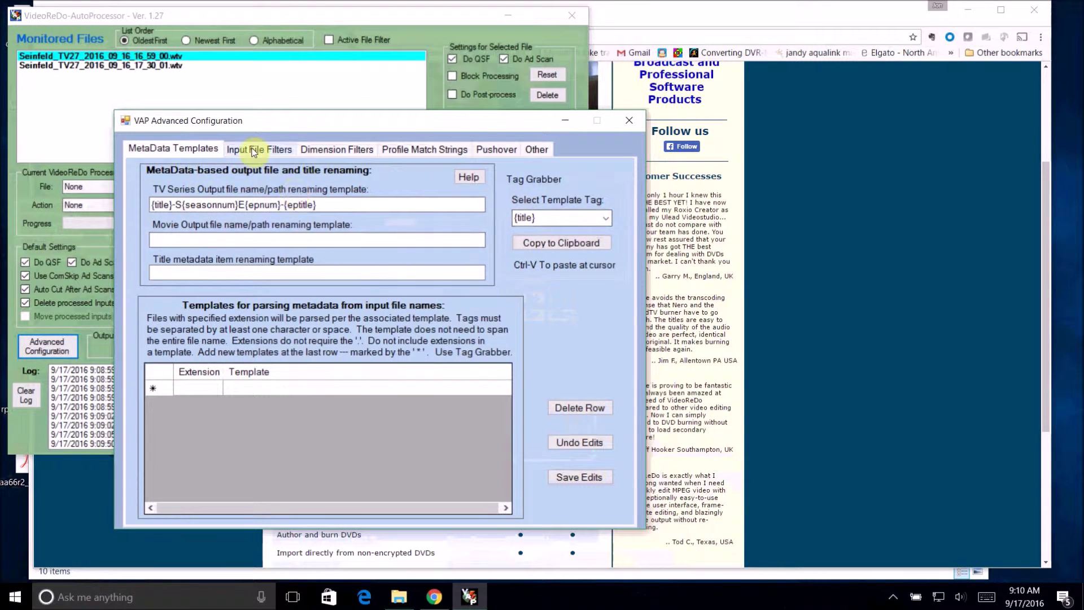
Review the Advanced Configuration pages, close the dialog, and start processing the monitored Seinfeld recordings
click(269, 149)
key(ctrl+Tab)
key(ctrl+Tab)
key(ctrl+Tab)
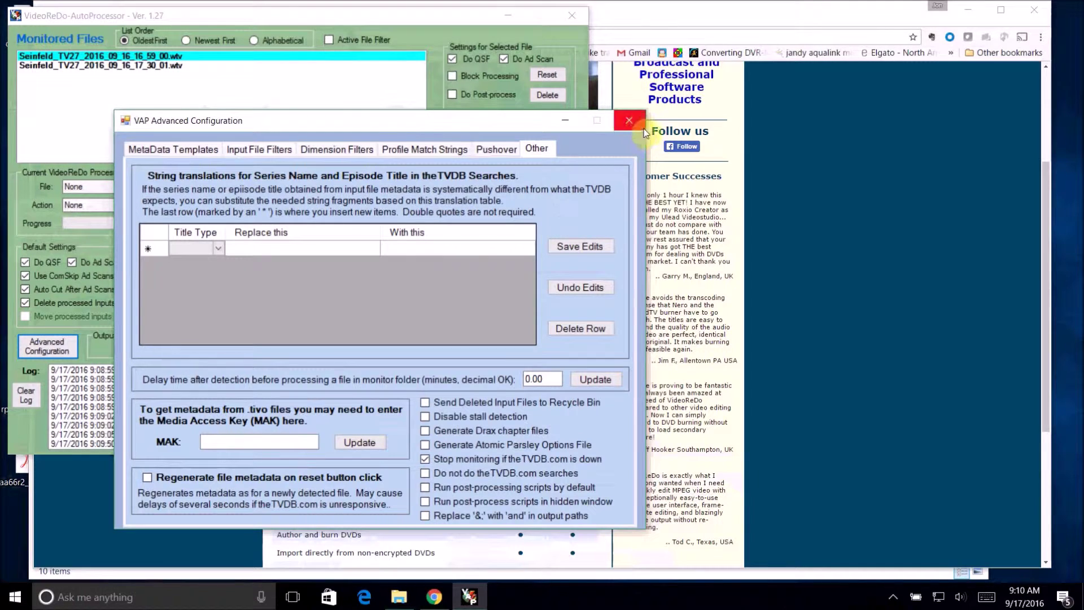
click(629, 120)
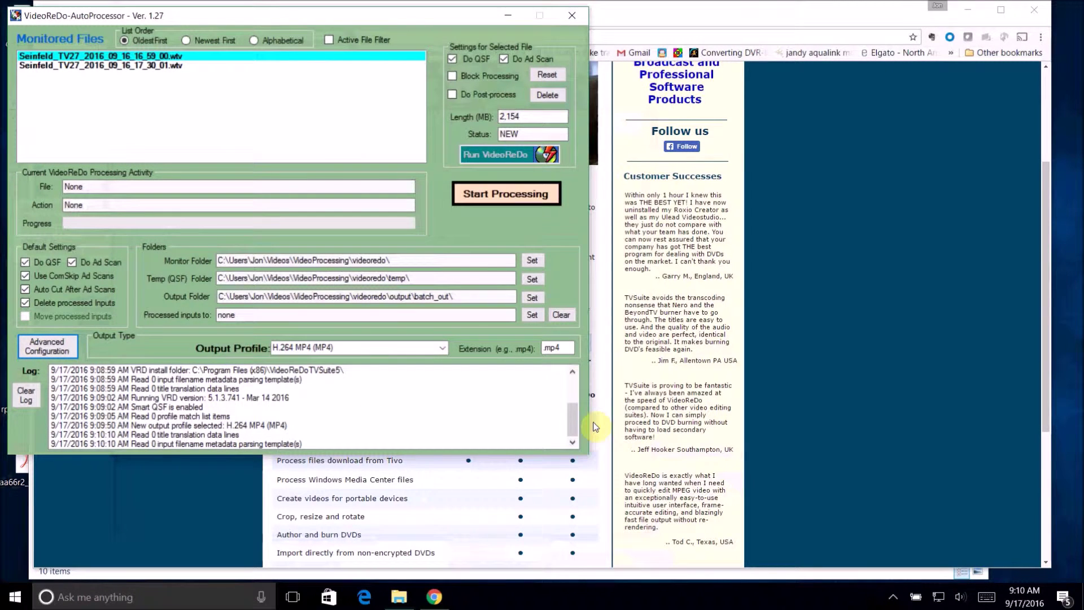
scroll(573, 392, up, 5)
scroll(573, 423, down, 5)
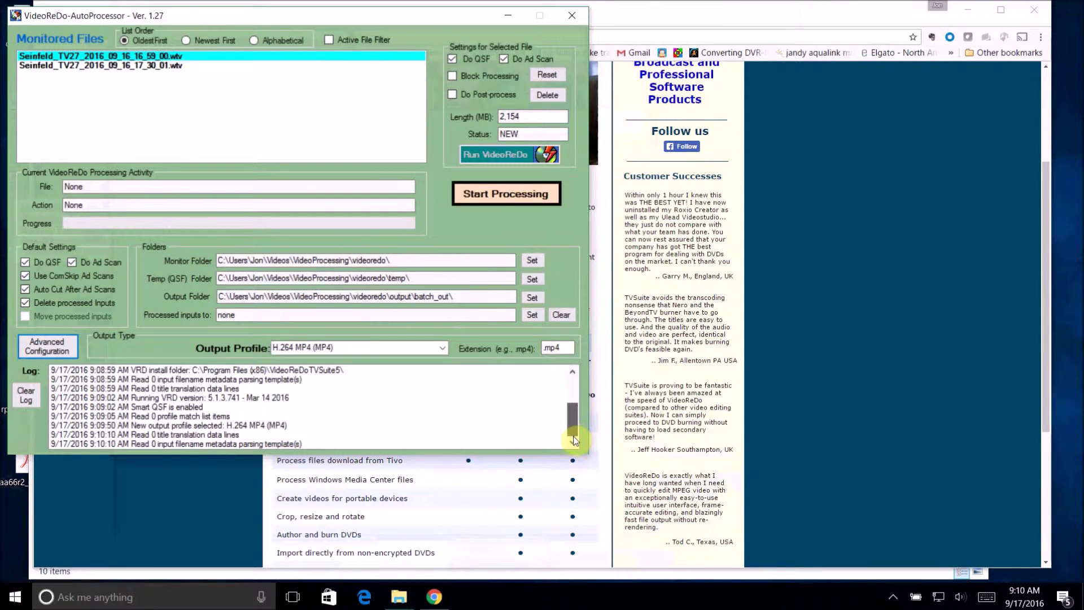
click(506, 194)
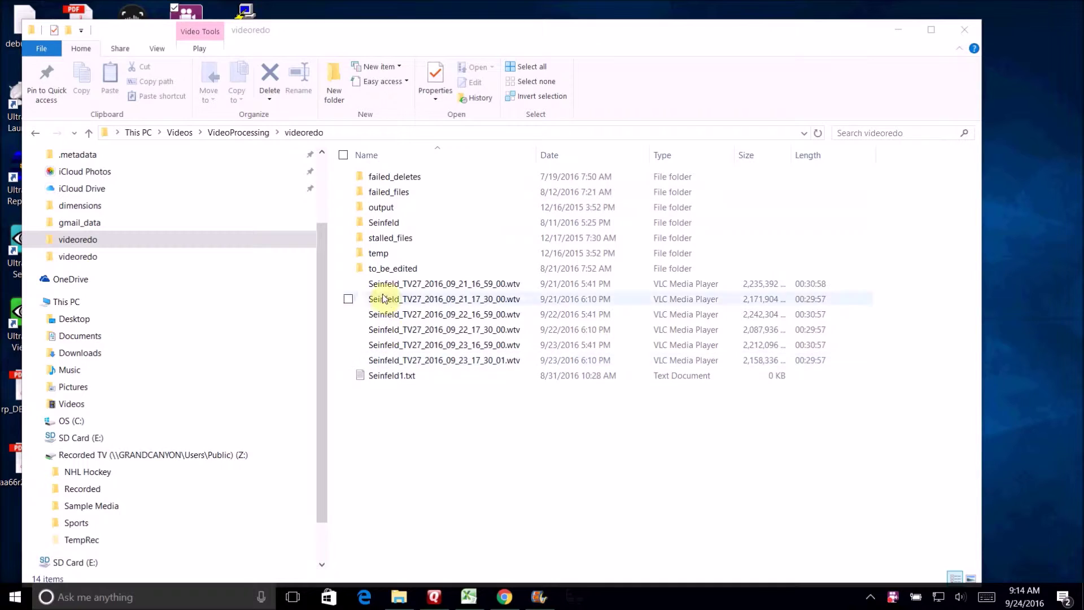
Open the output\batch_out folder of converted episodes
double_click(380, 208)
click(384, 177)
double_click(386, 178)
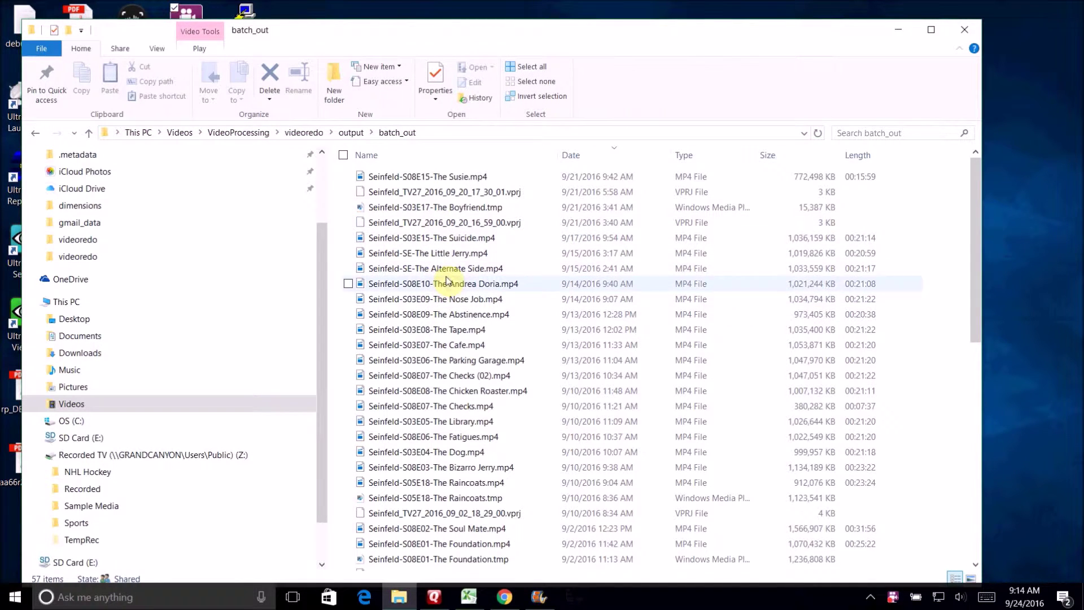
Open Seinfeld-SE-The Little Jerry.mp4 with Windows Media Player
click(455, 255)
double_click(455, 254)
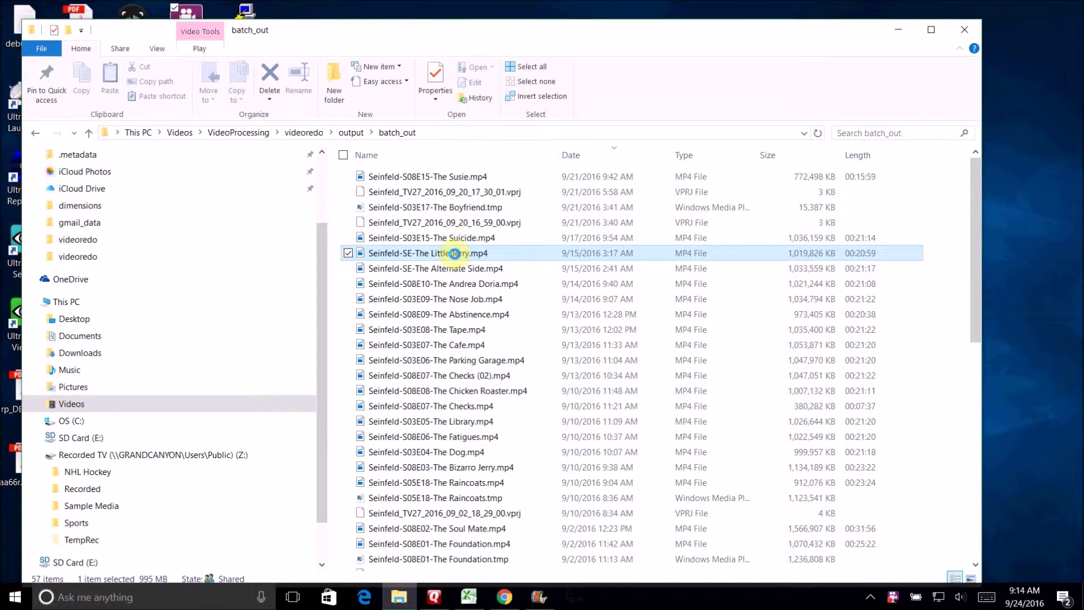
right_click(455, 254)
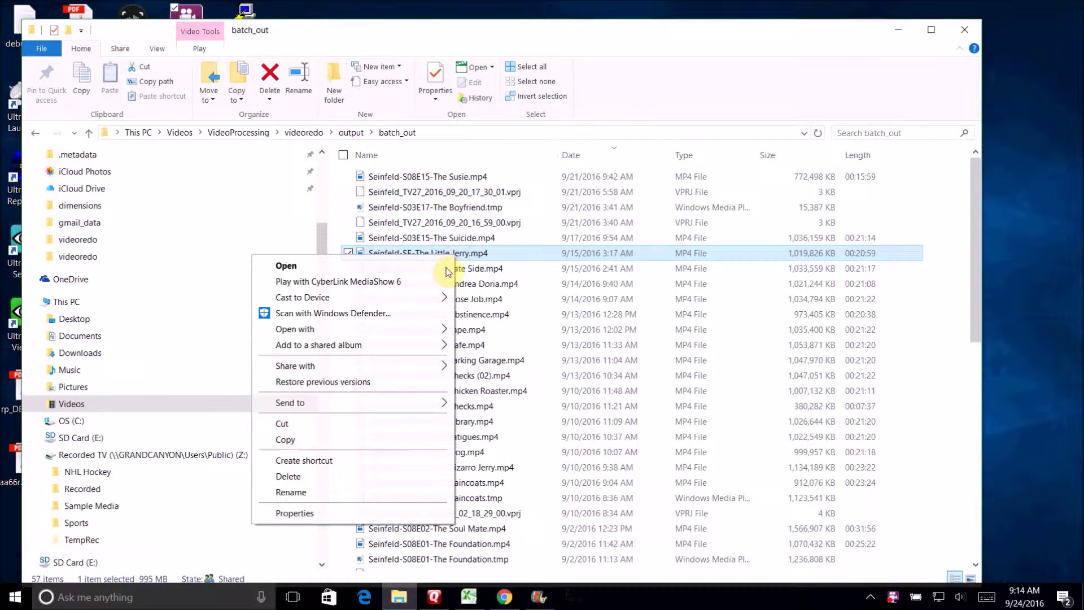
mouse_move(436, 328)
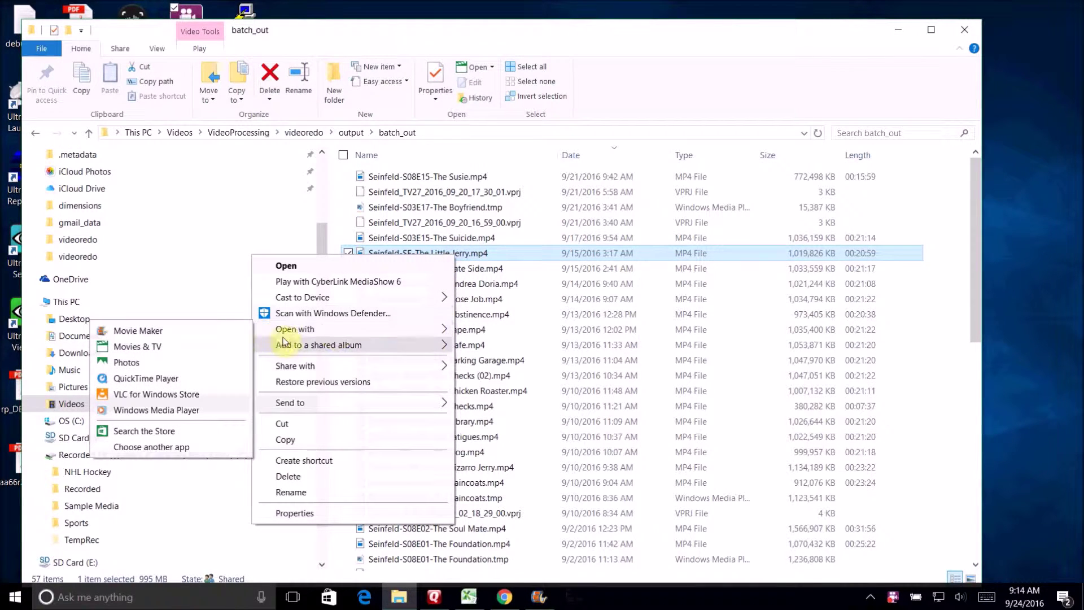
click(237, 410)
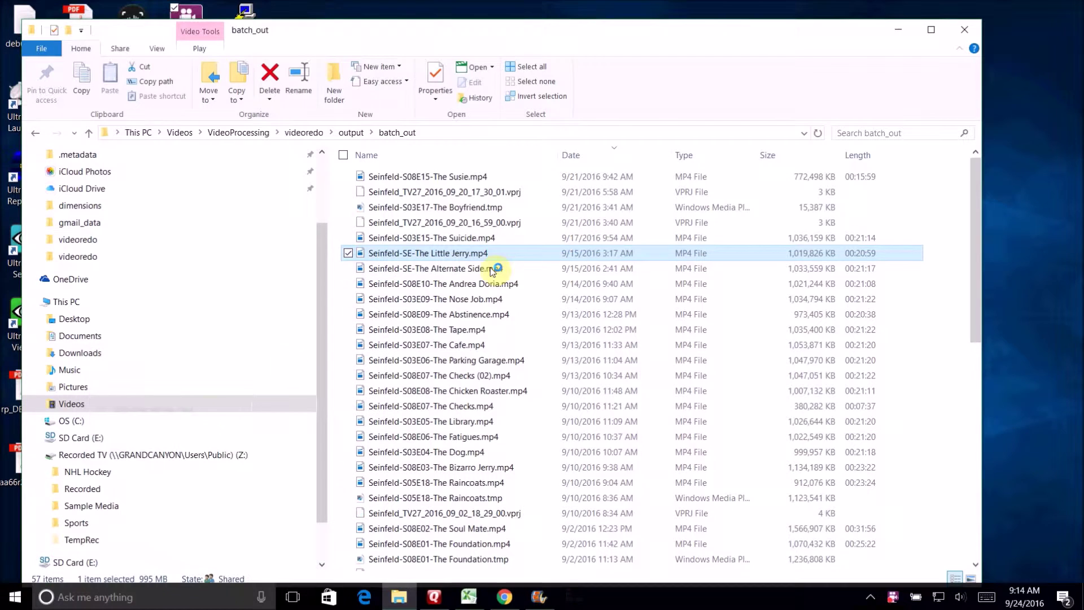